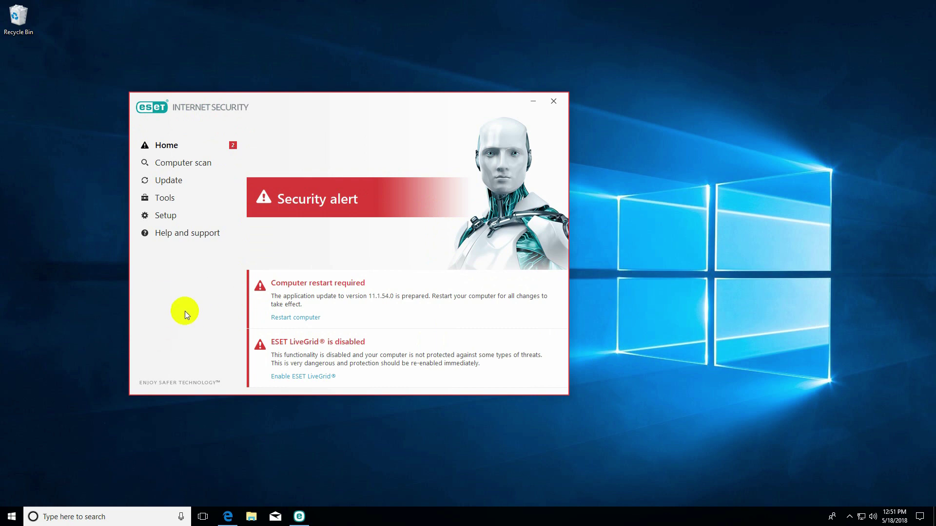
Open the Help and support page to see product details for version 11.1.42.0.
click(165, 233)
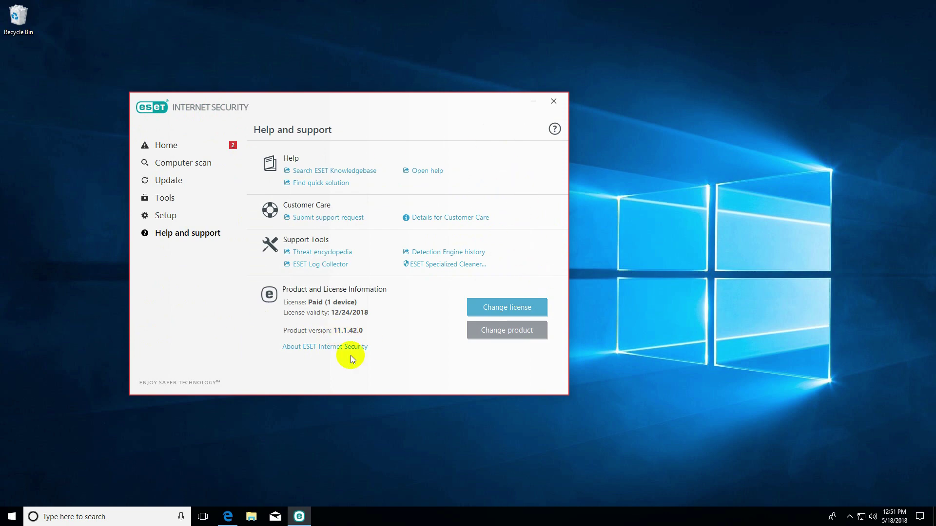
Close ESET, reopen it from the hidden tray icons, close it again, and open Start.
click(555, 102)
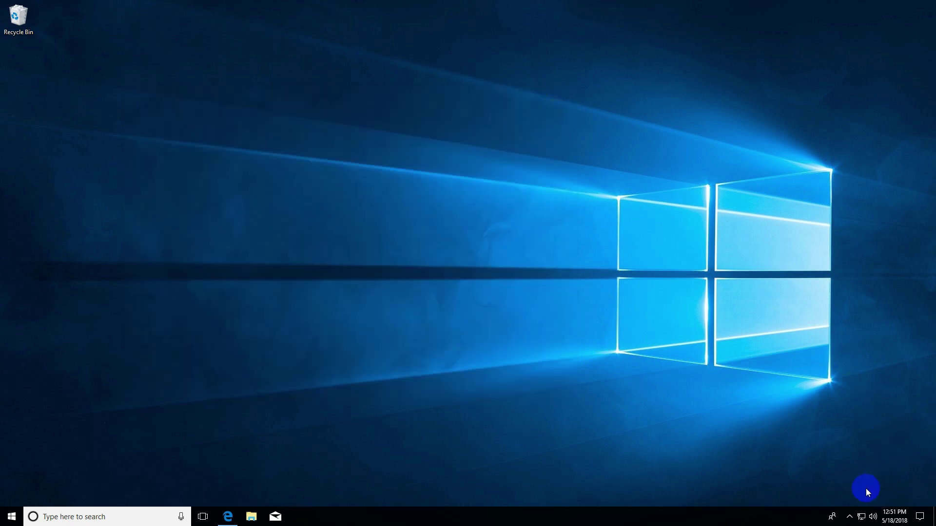
click(851, 518)
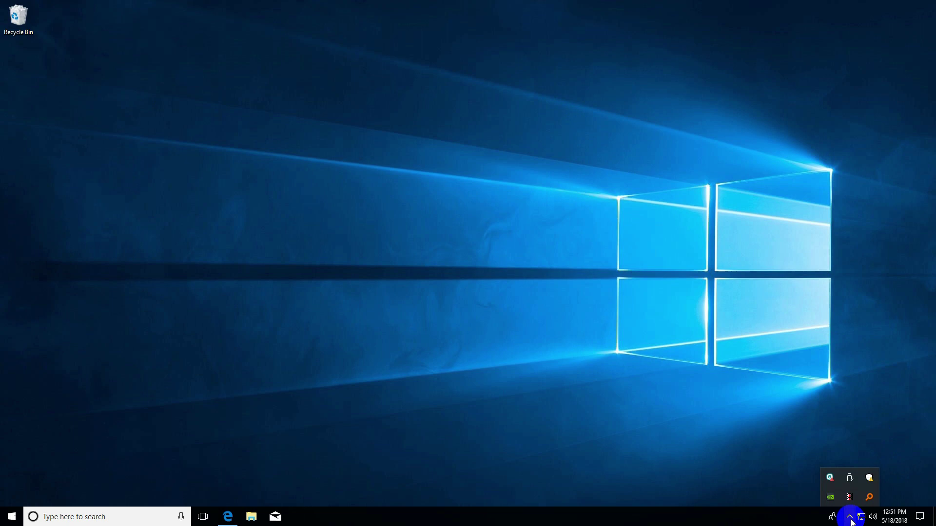
click(831, 480)
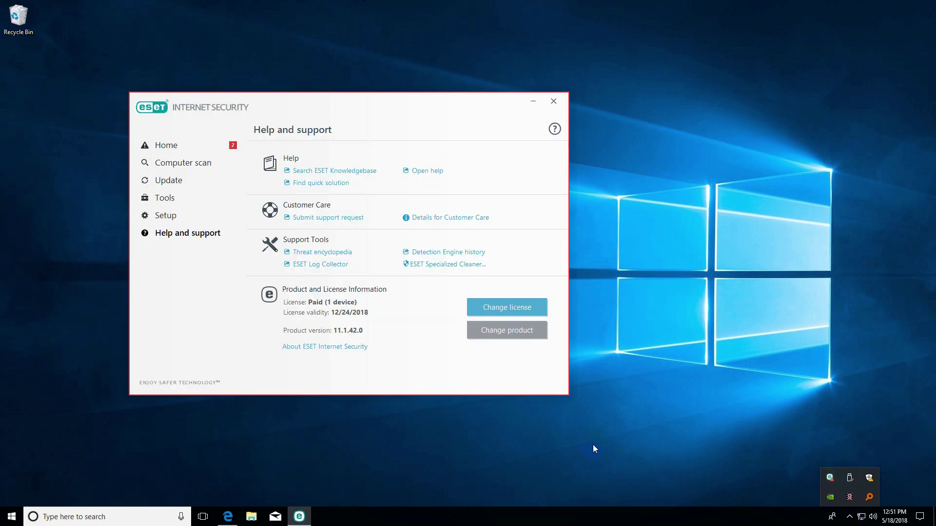
click(554, 102)
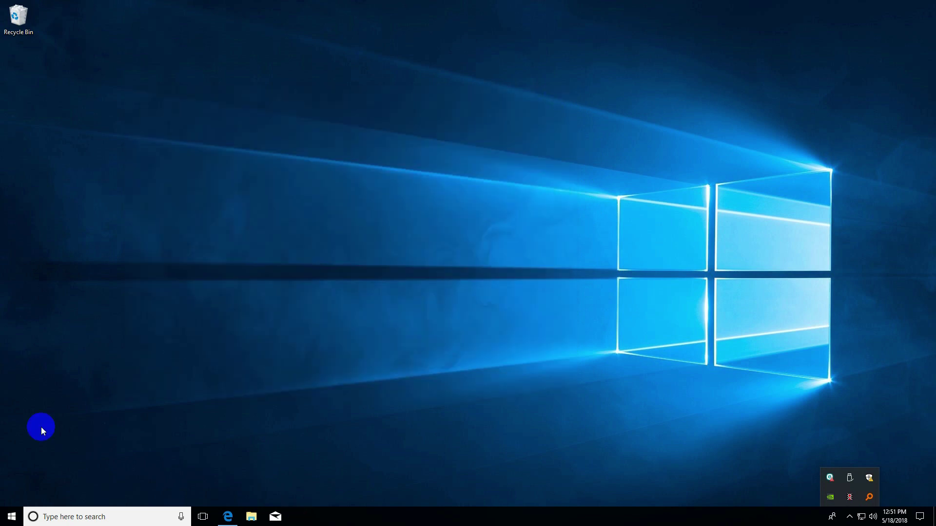
click(13, 520)
text(eset)
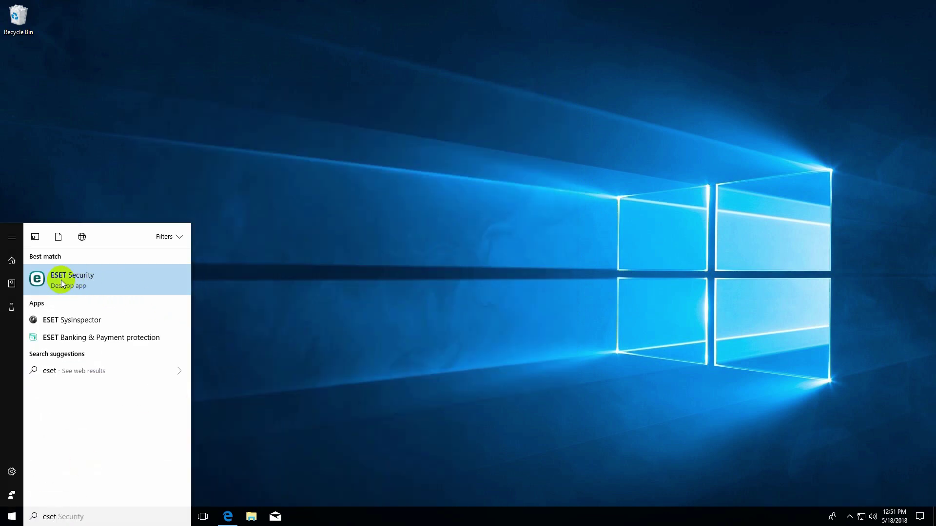
Launch ESET Security and open Advanced setup from the Setup page to reach Detection engine.
click(83, 281)
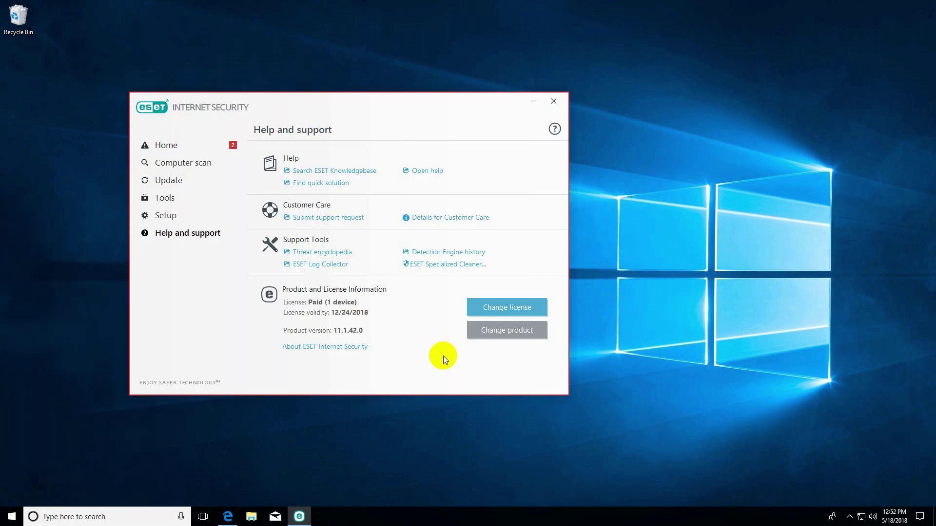
click(172, 220)
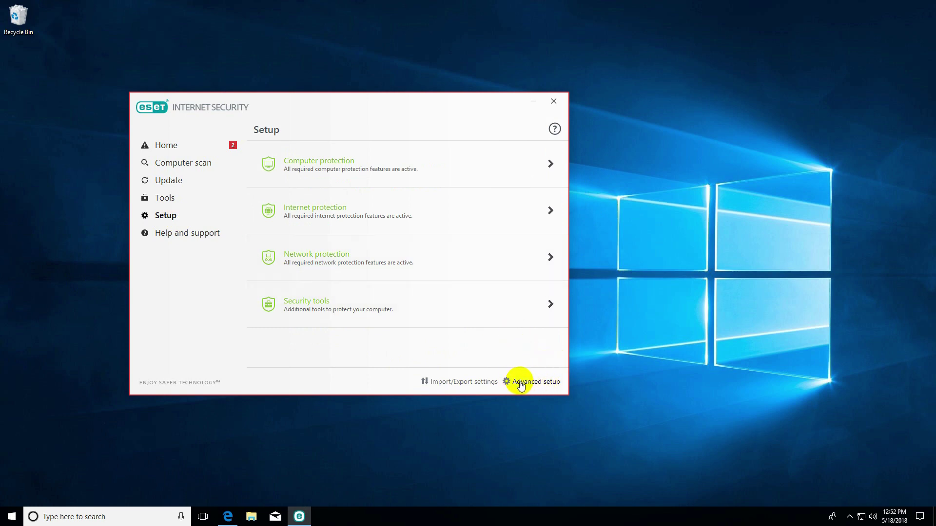
click(548, 385)
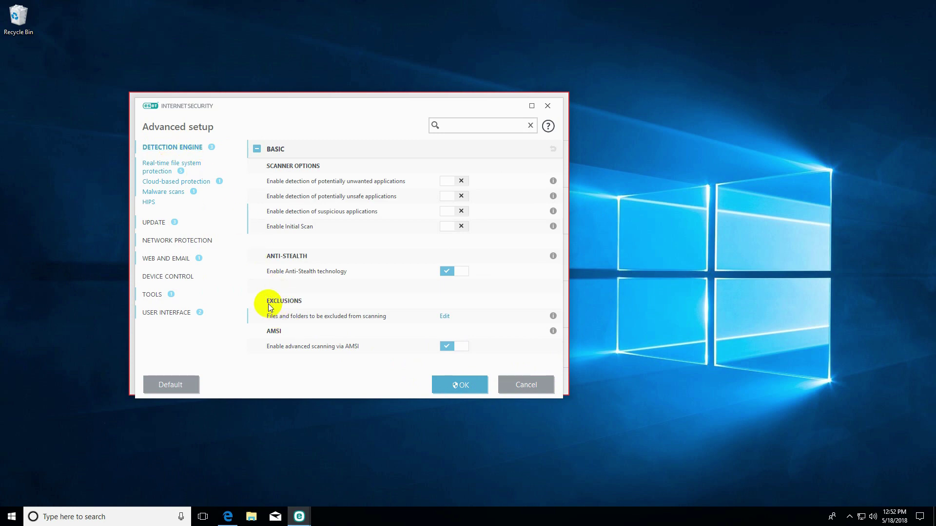
Edit the 'Files and folders to be excluded from scanning' list and start a new exclusion.
click(445, 319)
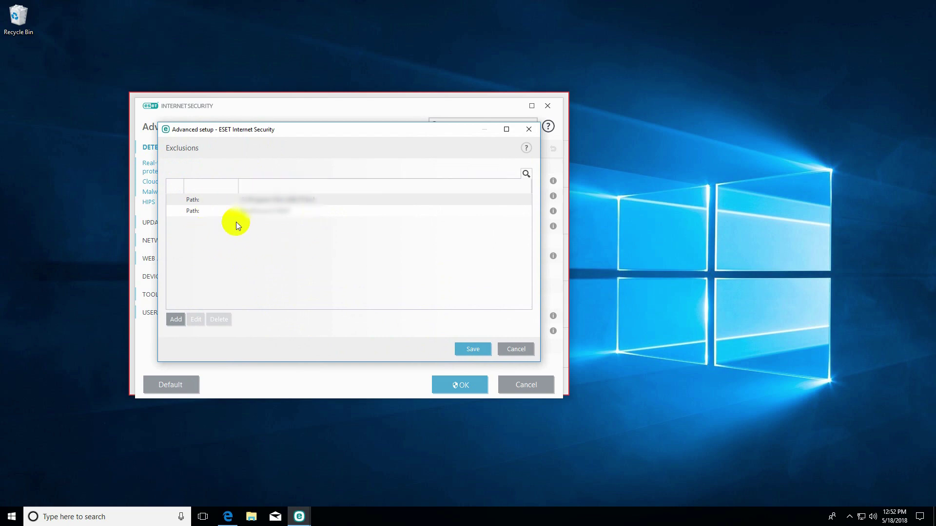
click(176, 322)
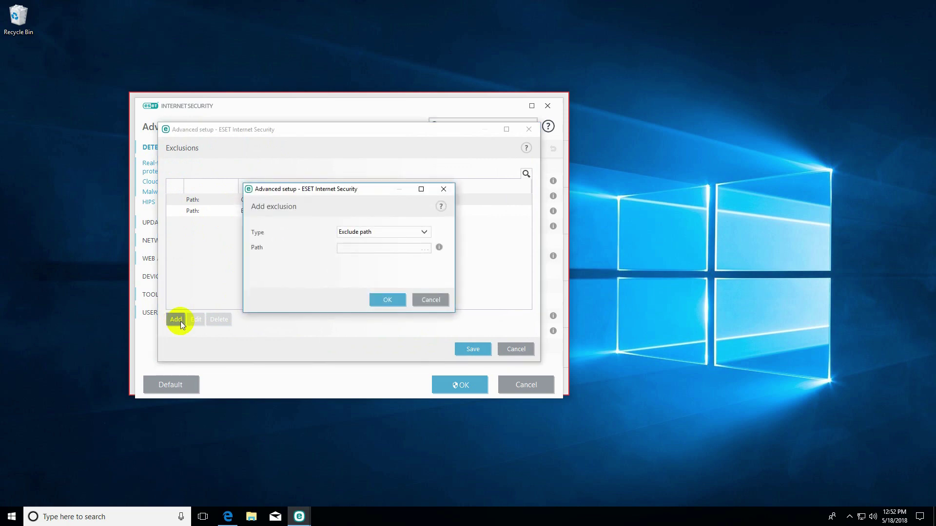
Browse to C:\ for the exclusion path, then cancel the Add exclusion and Exclusions dialogs.
click(426, 250)
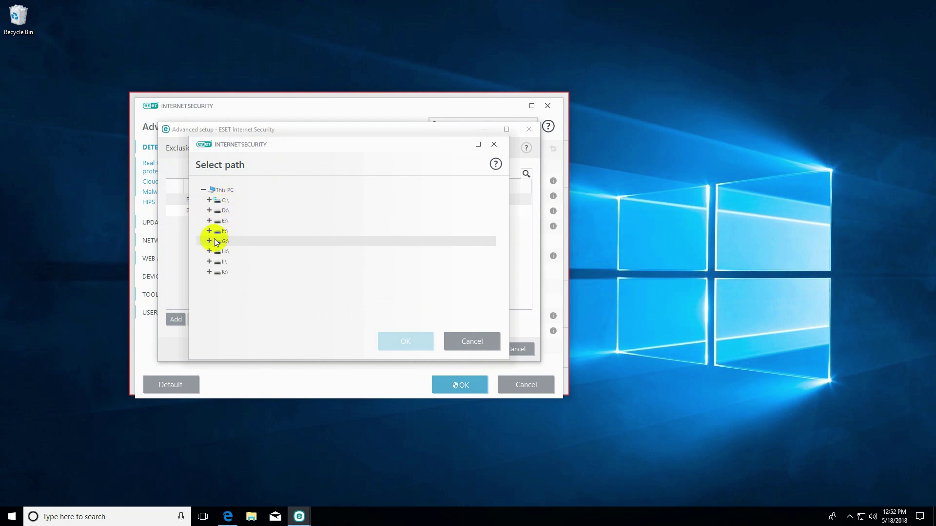
click(210, 201)
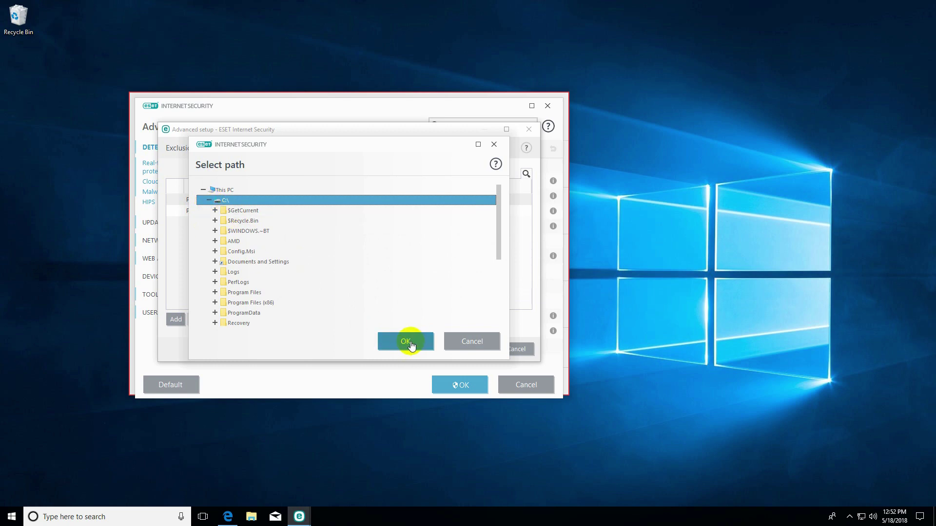
click(470, 344)
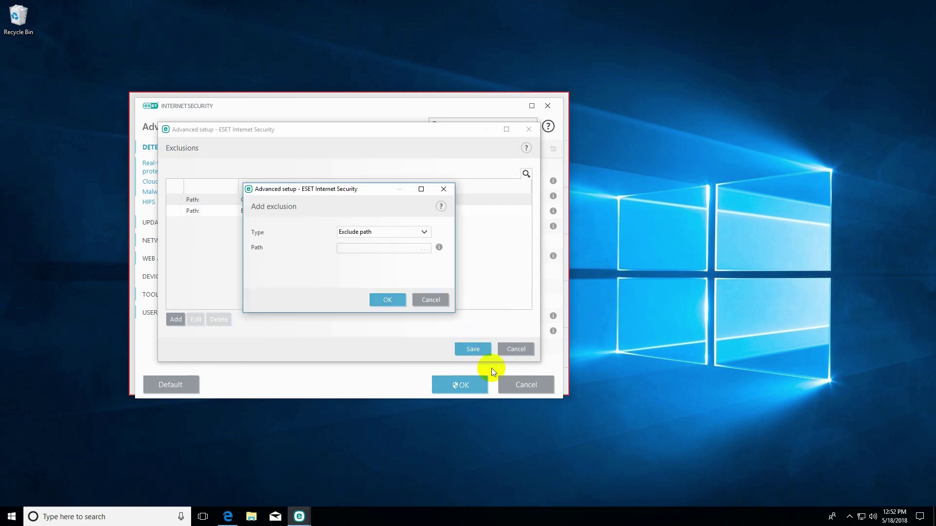
click(430, 299)
click(514, 350)
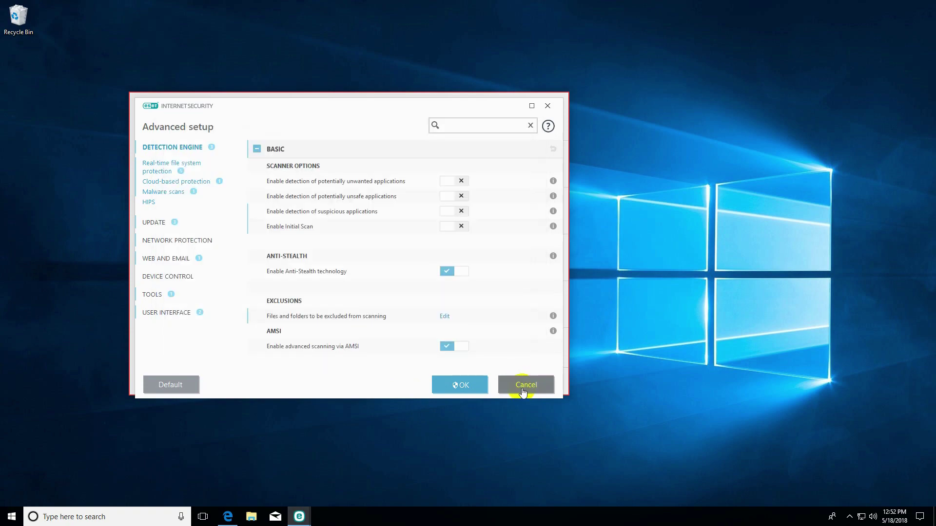